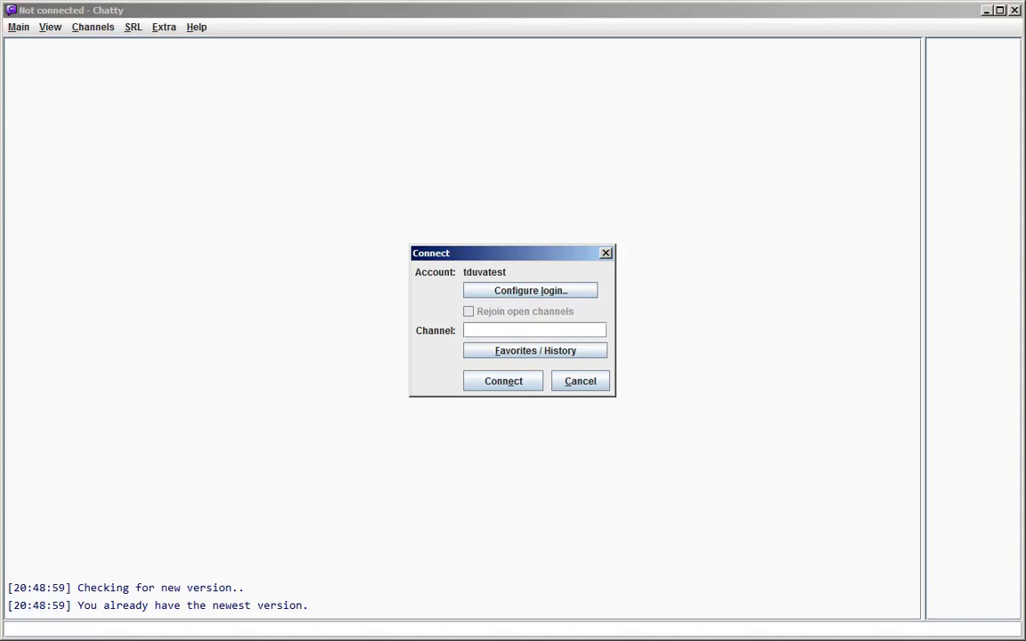
Connect to chat with the channels tduvatest and eidgod.
{"action": "type", "text": "tduvatest, eidgod"}
{"action": "key", "text": "Return"}
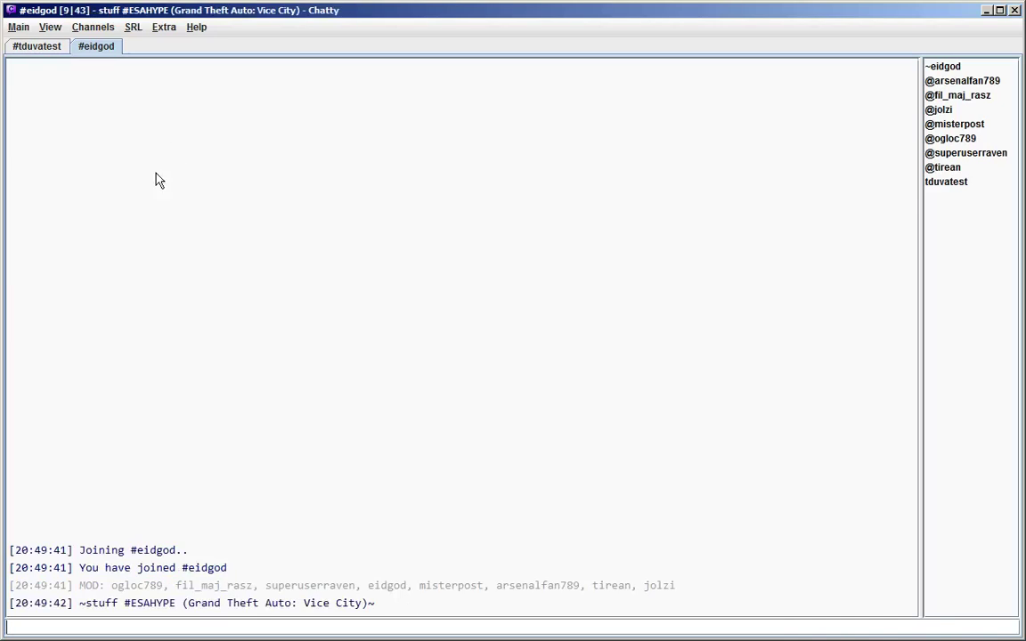
Join the additional channel lirik by entering its name in the Join Channel dialog.
{"action": "left_click", "coordinate": [100, 31]}
{"action": "left_click", "coordinate": [93, 101]}
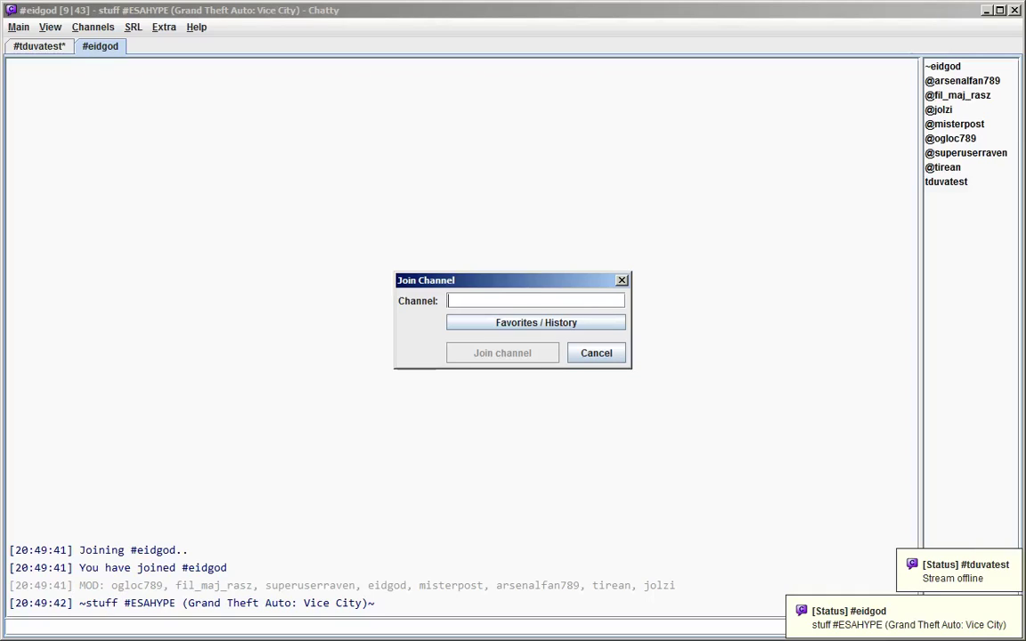
{"action": "type", "text": "lirik"}
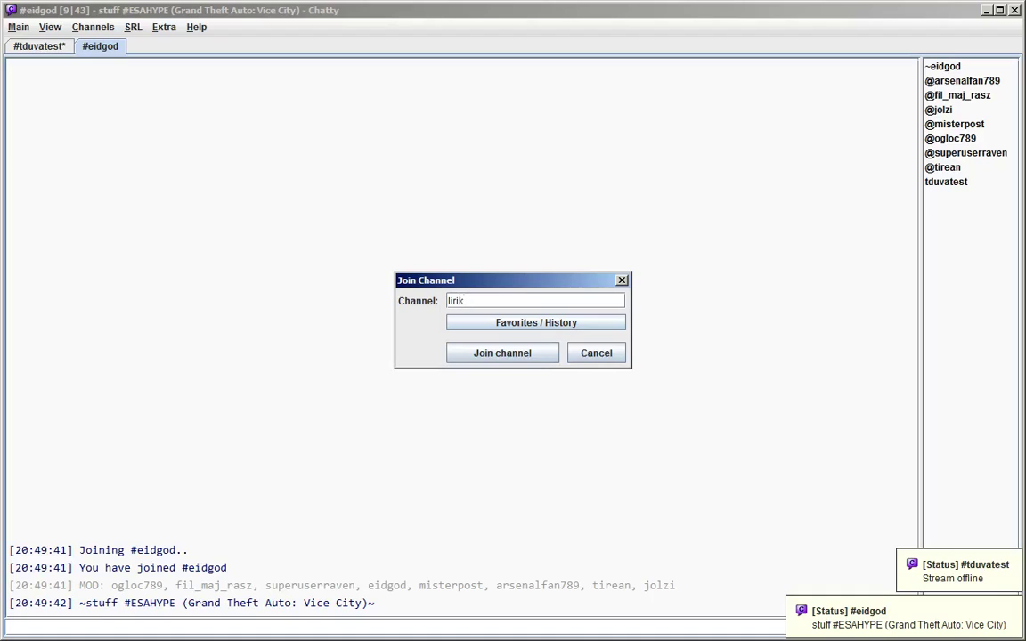
{"action": "key", "text": "Return"}
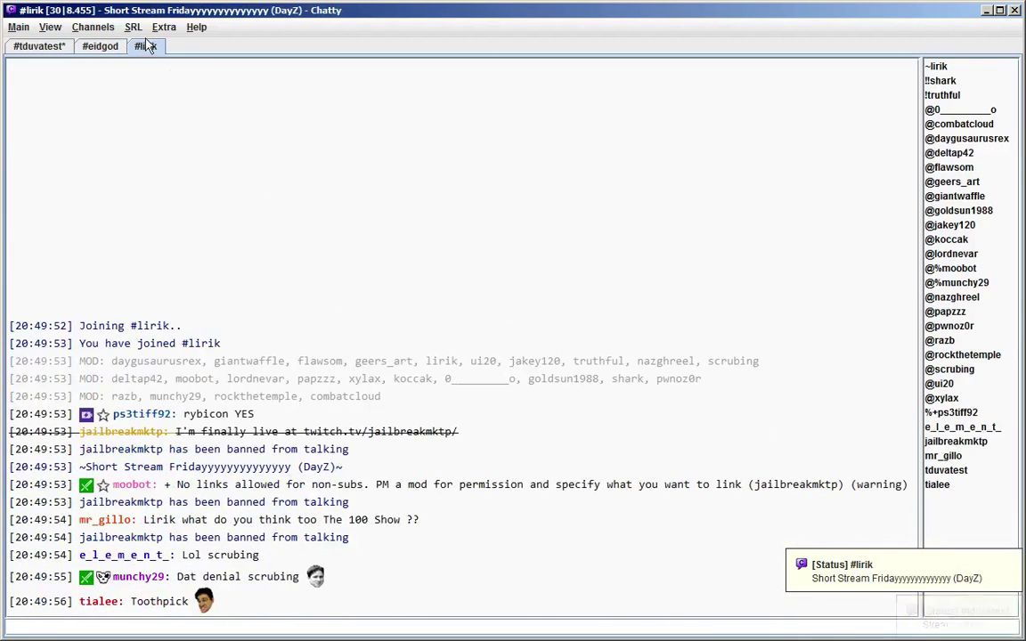
Open the channel favorites and history list and check the actions available for the joshimuz entry.
{"action": "left_click", "coordinate": [93, 27]}
{"action": "left_click", "coordinate": [110, 45]}
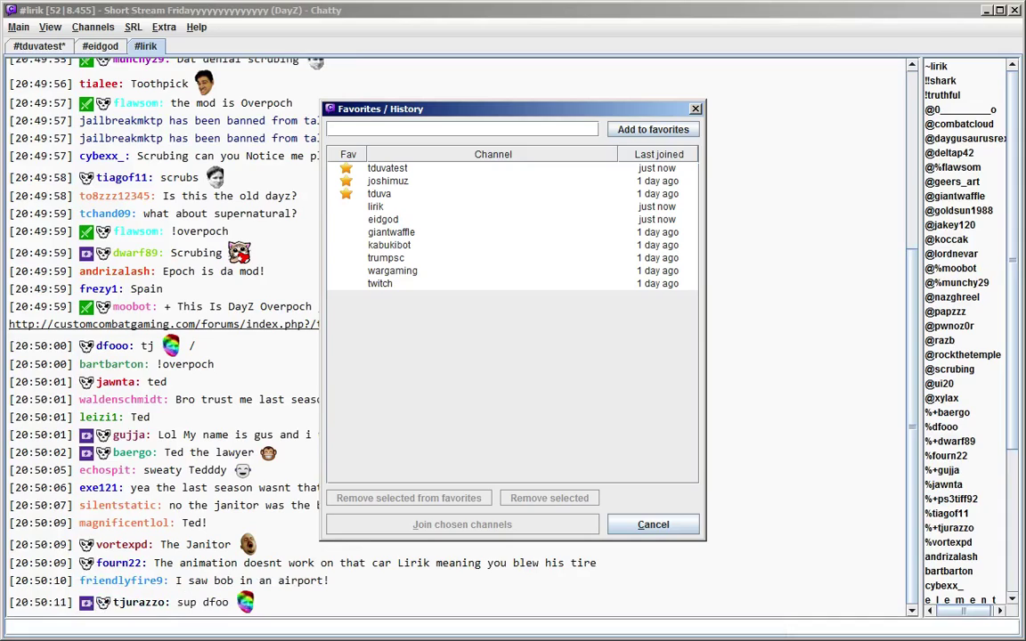
{"action": "left_click", "coordinate": [388, 181]}
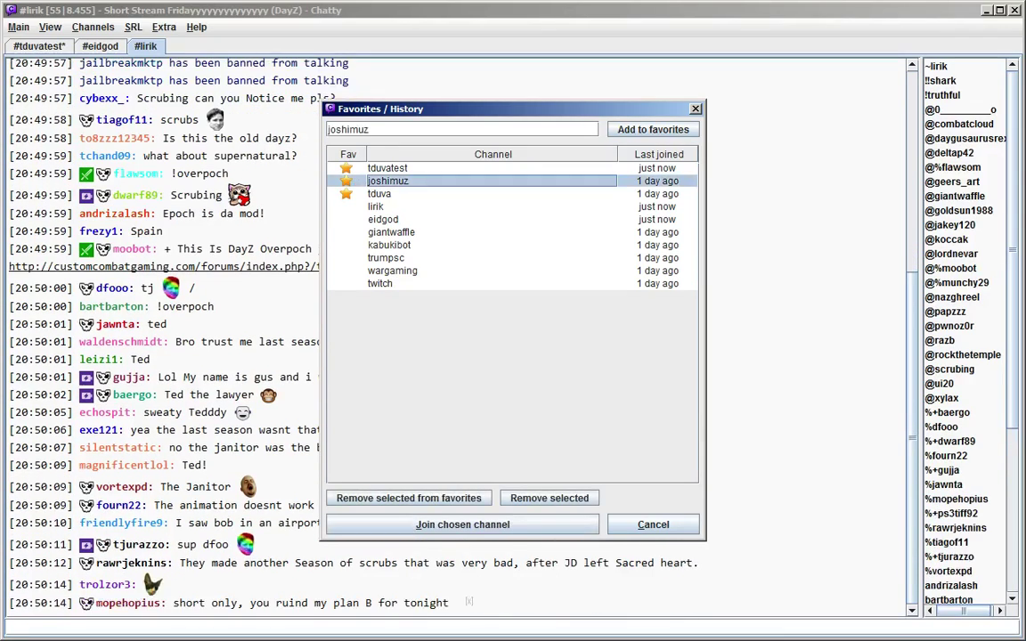
{"action": "right_click", "coordinate": [405, 184]}
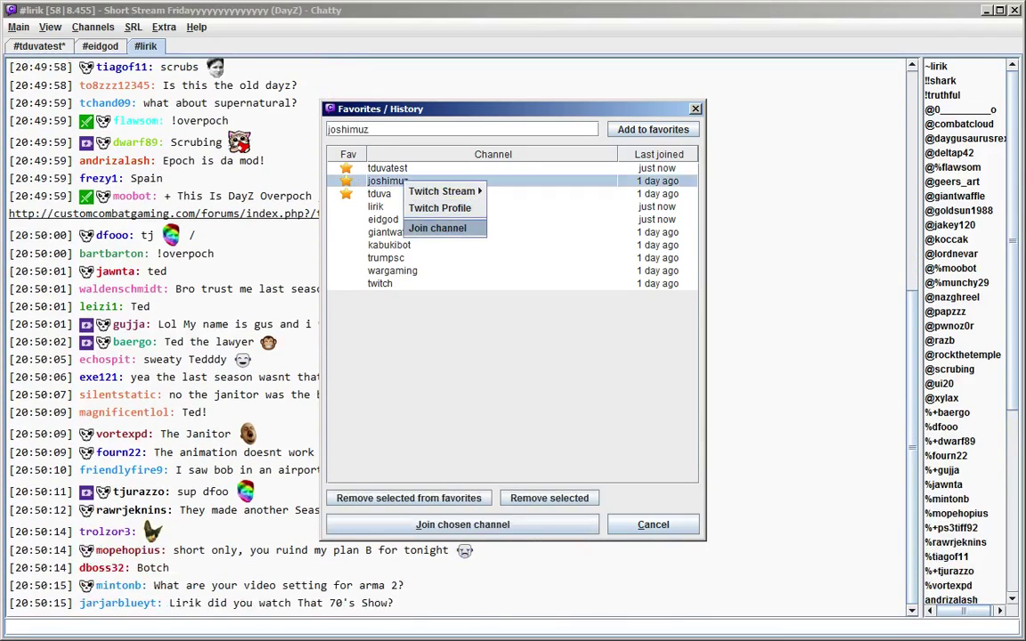
{"action": "key", "text": "Escape"}
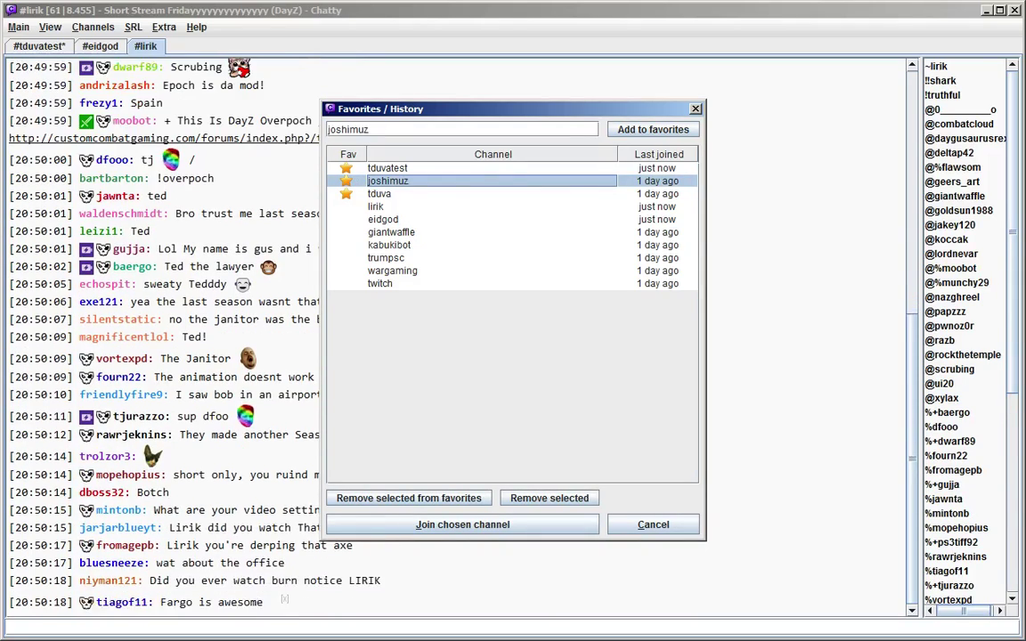
Check the shared actions for joshimuz, lirik and kabukibot selected together, and join only joshimuz from the list.
{"action": "left_click", "coordinate": [388, 206], "text": "ctrl"}
{"action": "left_click", "coordinate": [392, 245], "text": "ctrl"}
{"action": "right_click", "coordinate": [422, 214]}
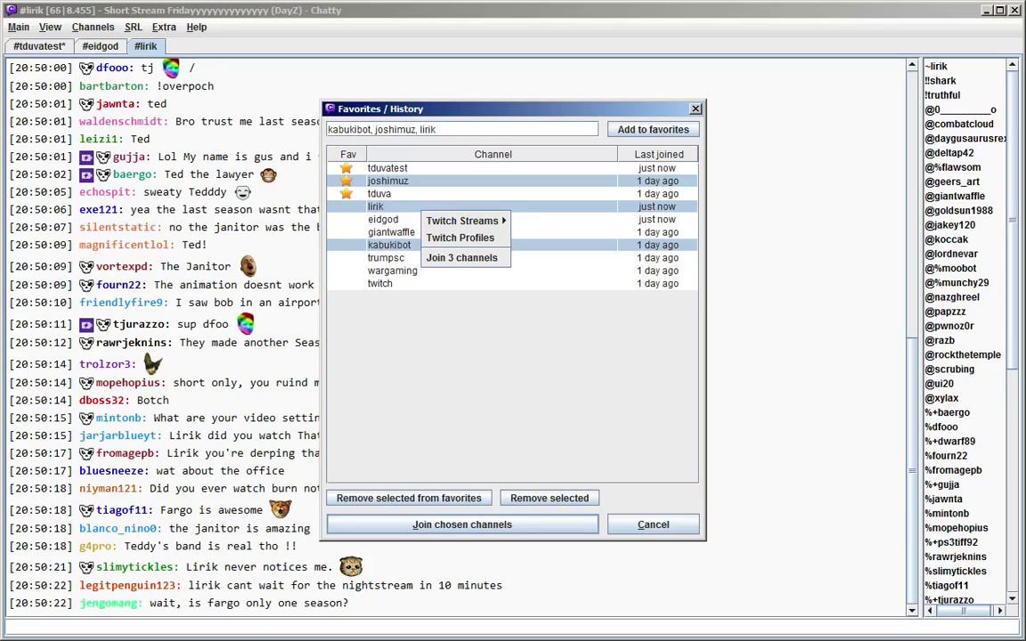
{"action": "left_click", "coordinate": [411, 181]}
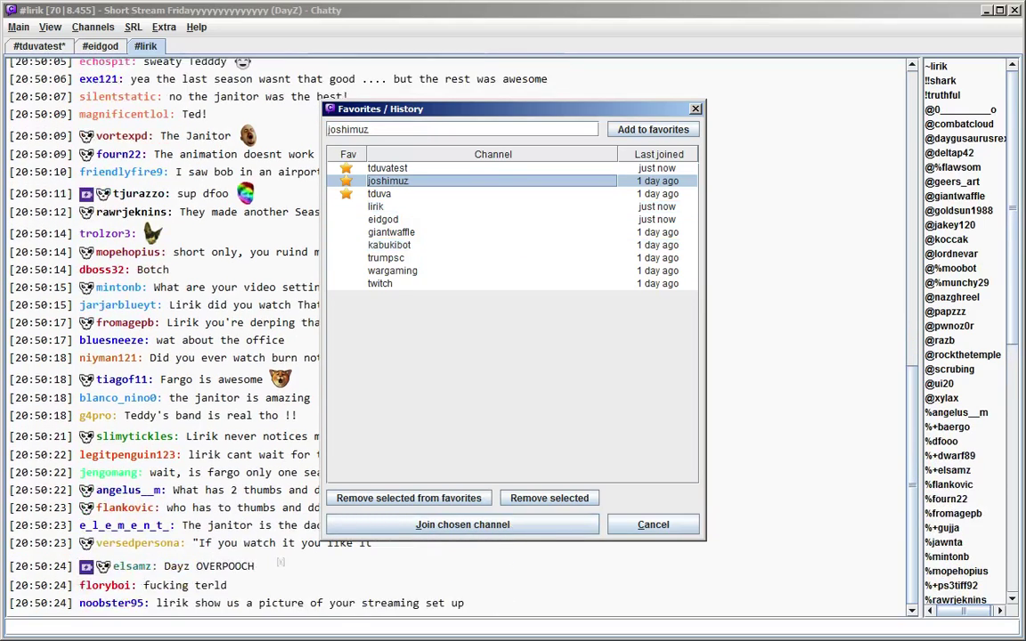
{"action": "double_click", "coordinate": [411, 181]}
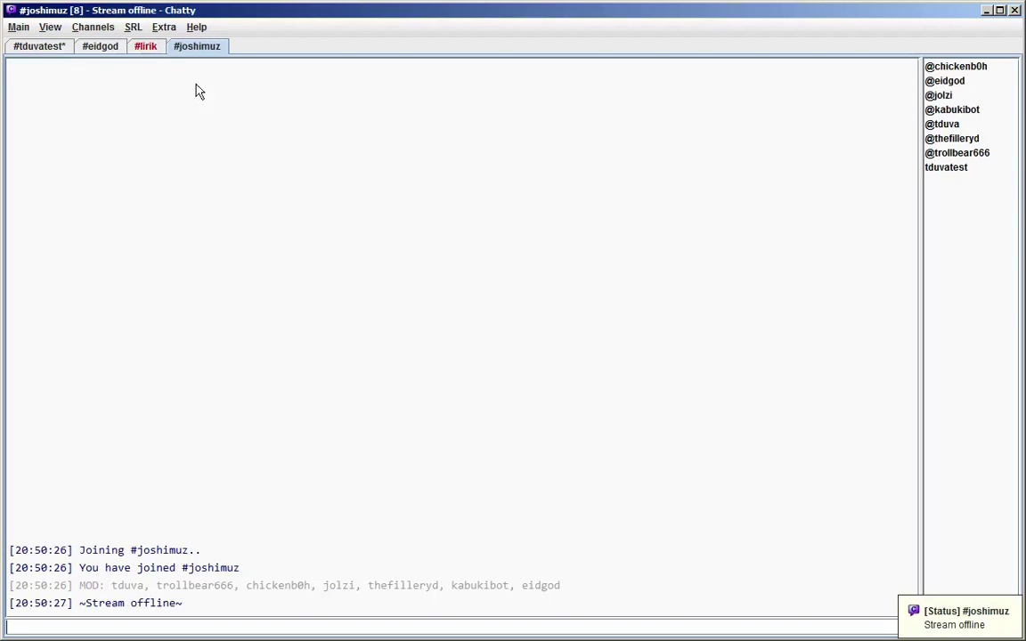
Open the Live Streams list and check the actions available for the lirik stream.
{"action": "left_click", "coordinate": [91, 28]}
{"action": "left_click", "coordinate": [89, 62]}
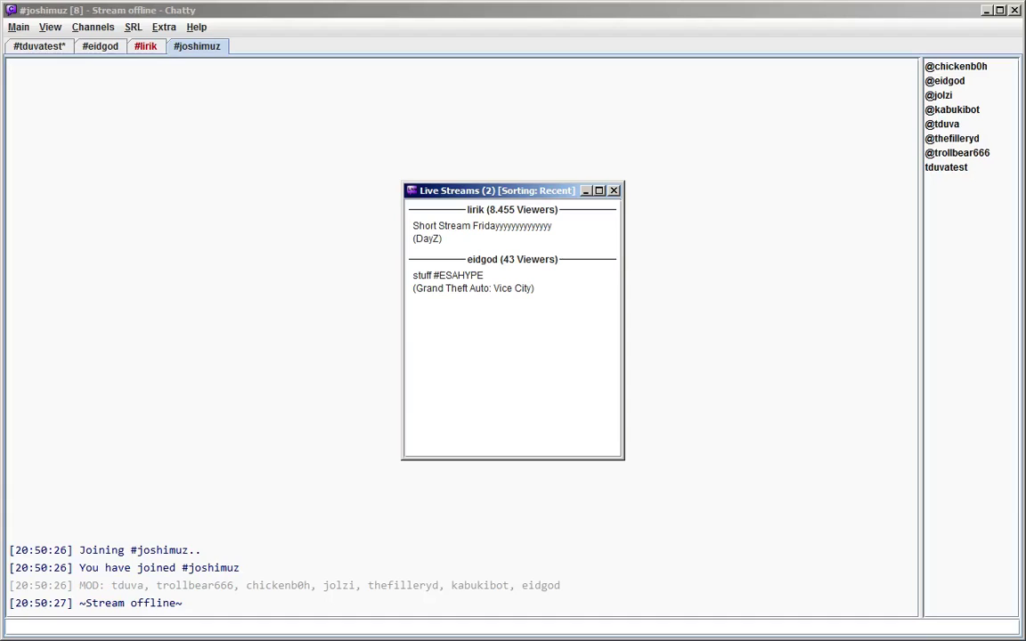
{"action": "right_click", "coordinate": [459, 225]}
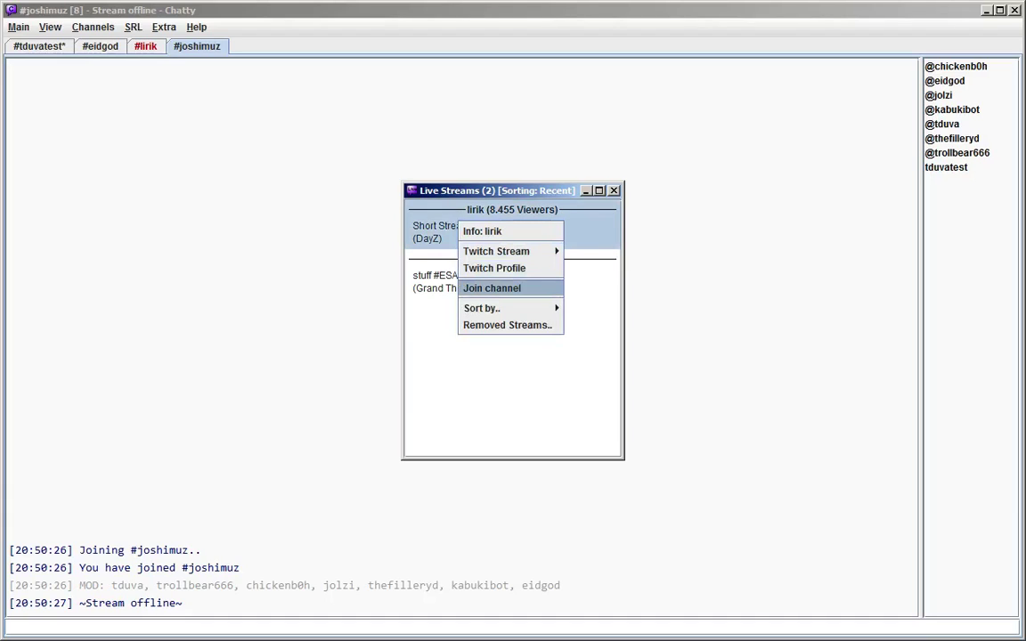
{"action": "left_click", "coordinate": [534, 378]}
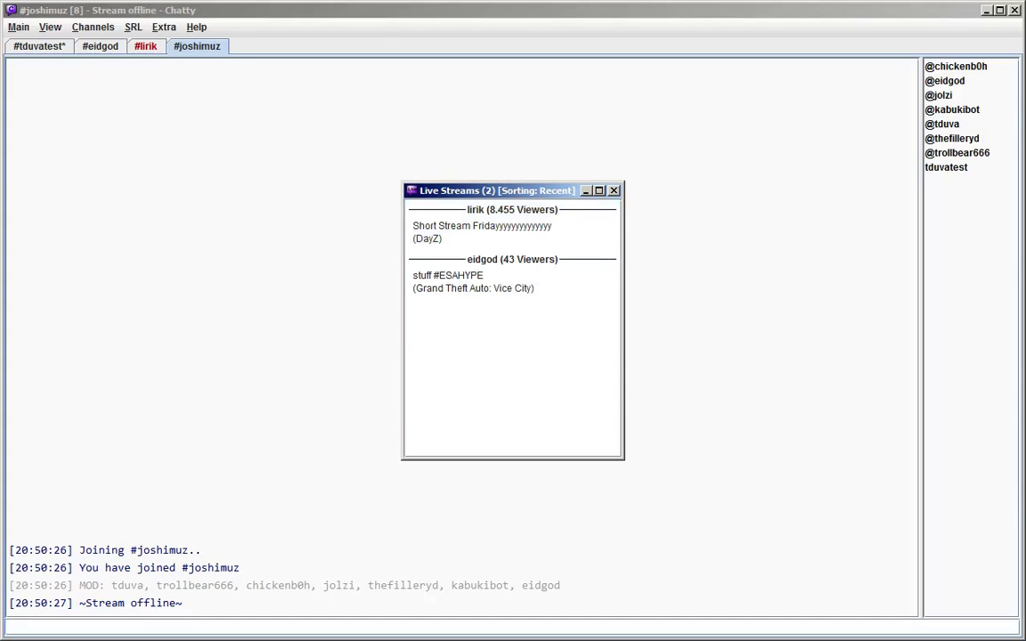
Select the lirik and eidgod streams together, check their shared actions, and close the Live Streams list.
{"action": "left_click", "coordinate": [487, 226]}
{"action": "left_click", "coordinate": [487, 275], "text": "ctrl"}
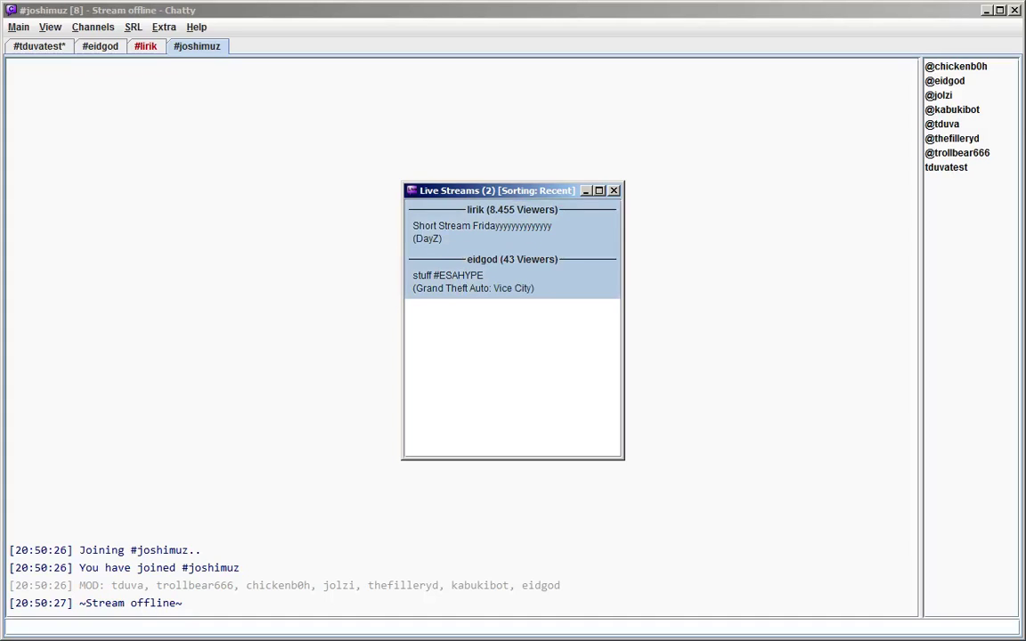
{"action": "right_click", "coordinate": [473, 275]}
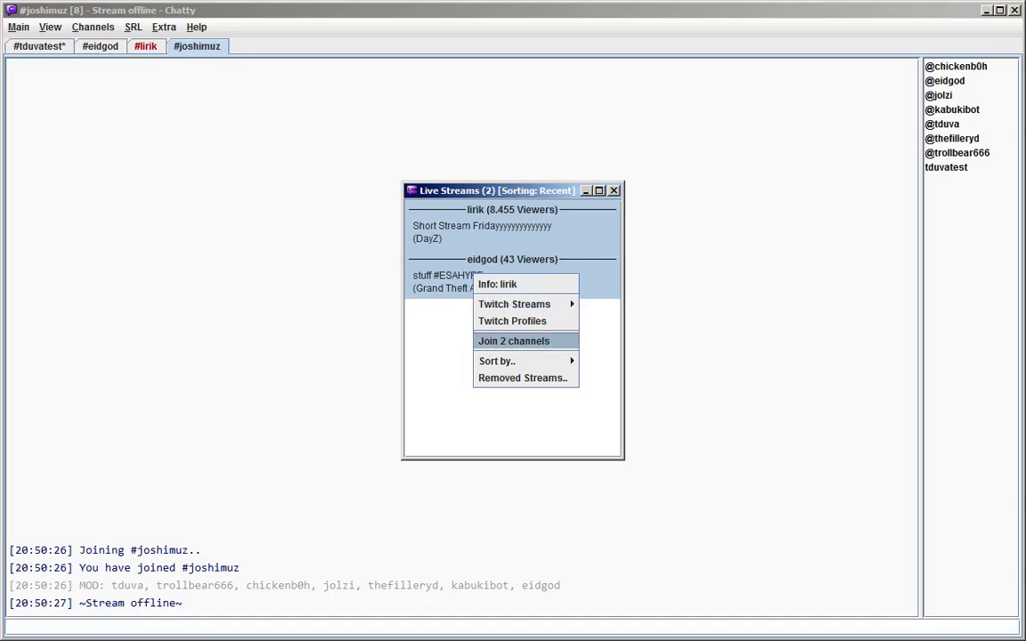
{"action": "left_click", "coordinate": [450, 370]}
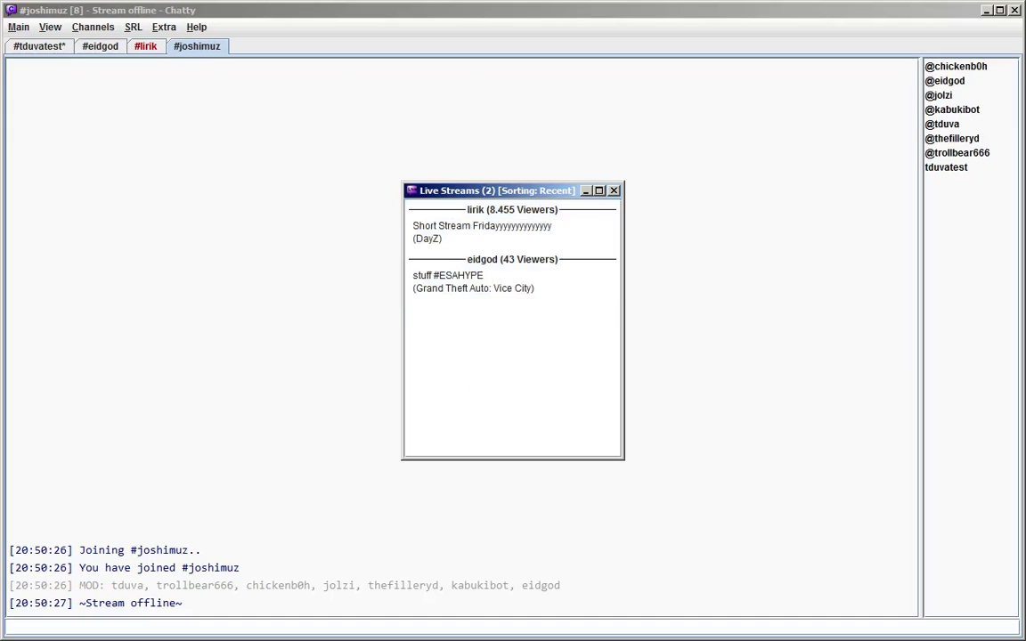
{"action": "left_click", "coordinate": [613, 190]}
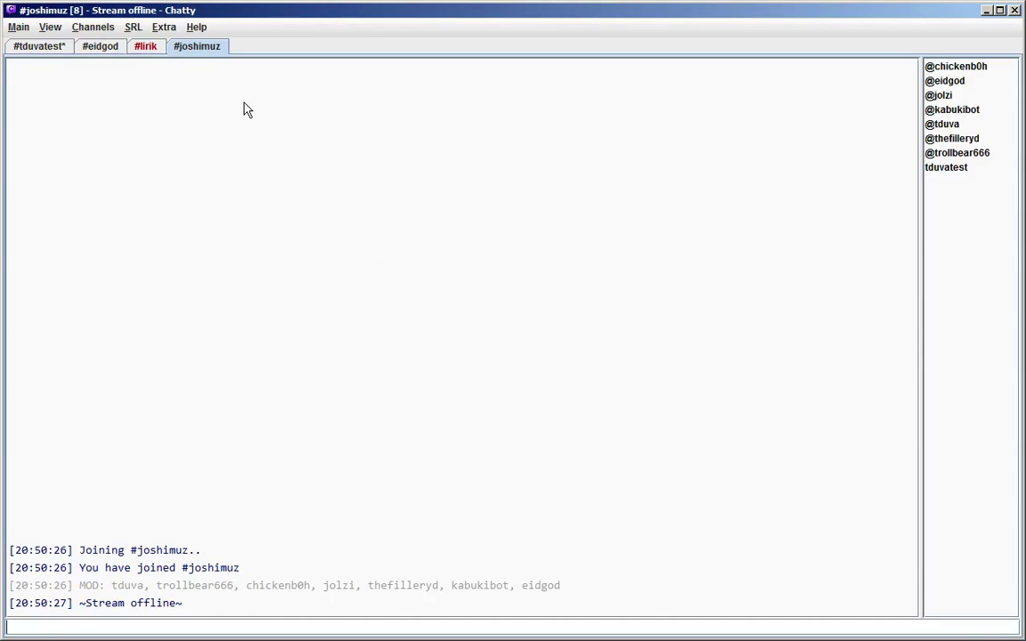
Reopen the Live Streams list and join the lirik channel from its stream entry.
{"action": "left_click", "coordinate": [88, 27]}
{"action": "left_click", "coordinate": [96, 45]}
{"action": "right_click", "coordinate": [491, 233]}
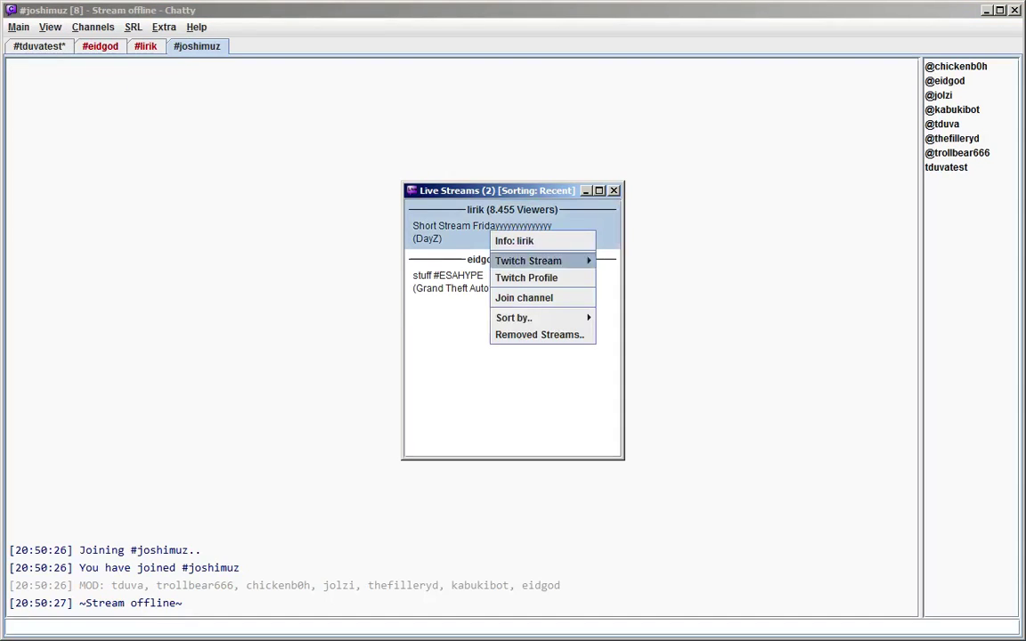
{"action": "left_click", "coordinate": [524, 297]}
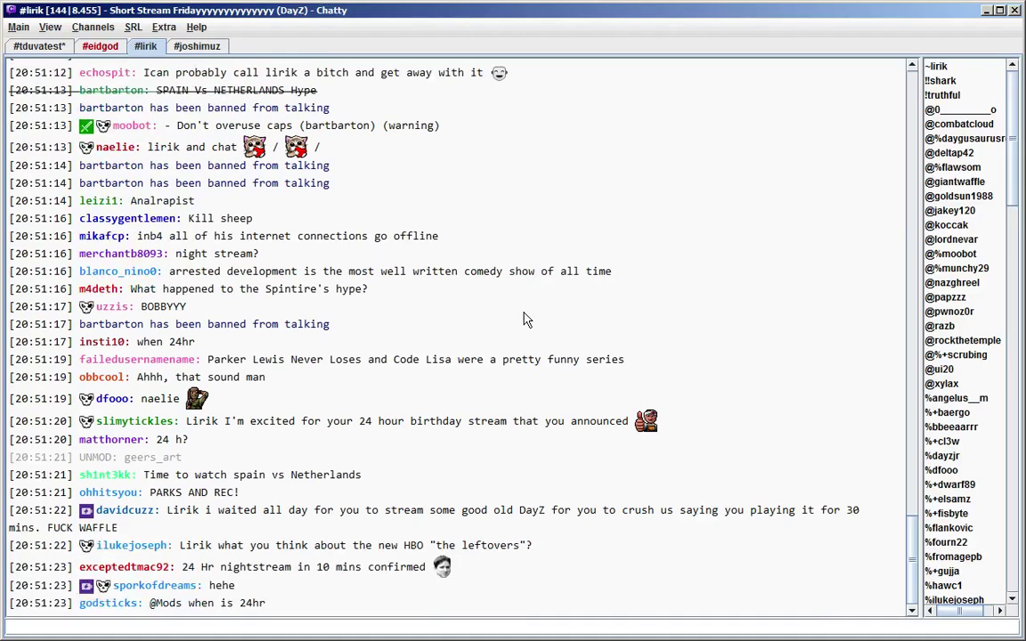
Switch to the joshimuz channel and join oshi7 with the chat command /join oshi7.
{"action": "left_click", "coordinate": [187, 47]}
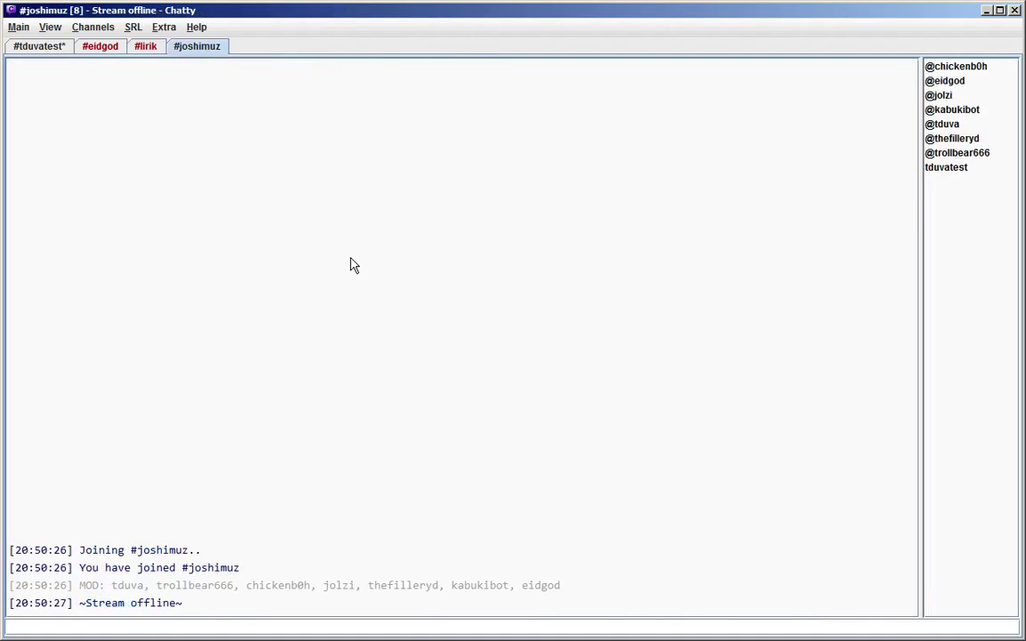
{"action": "type", "text": "/join oshi7"}
{"action": "key", "text": "Return"}
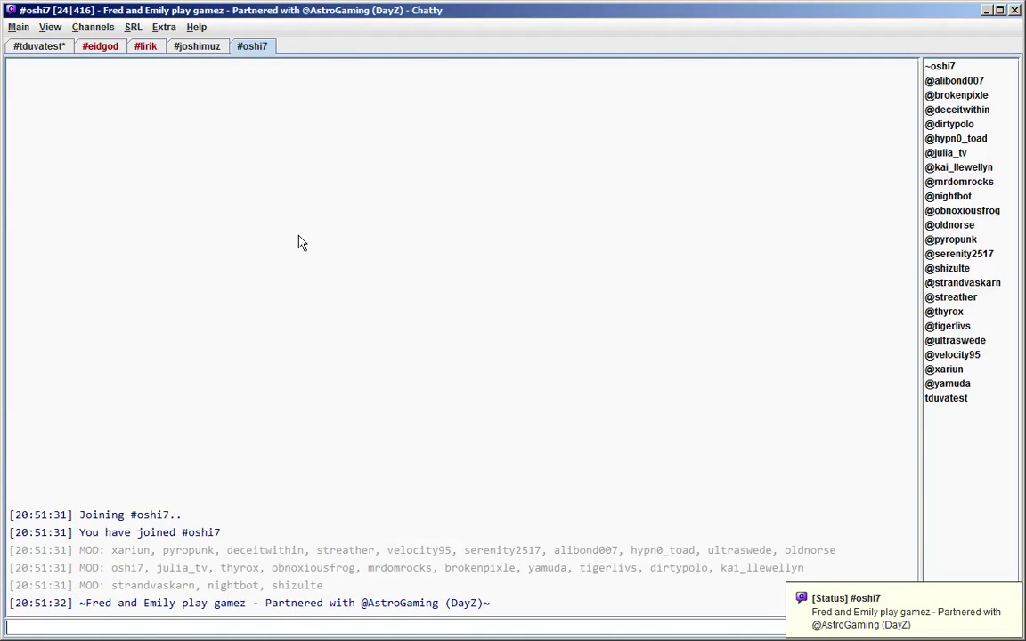
Return to the joshimuz channel and join the kabukibot channel from that user's name in the moderator message.
{"action": "left_click", "coordinate": [189, 52]}
{"action": "right_click", "coordinate": [474, 586]}
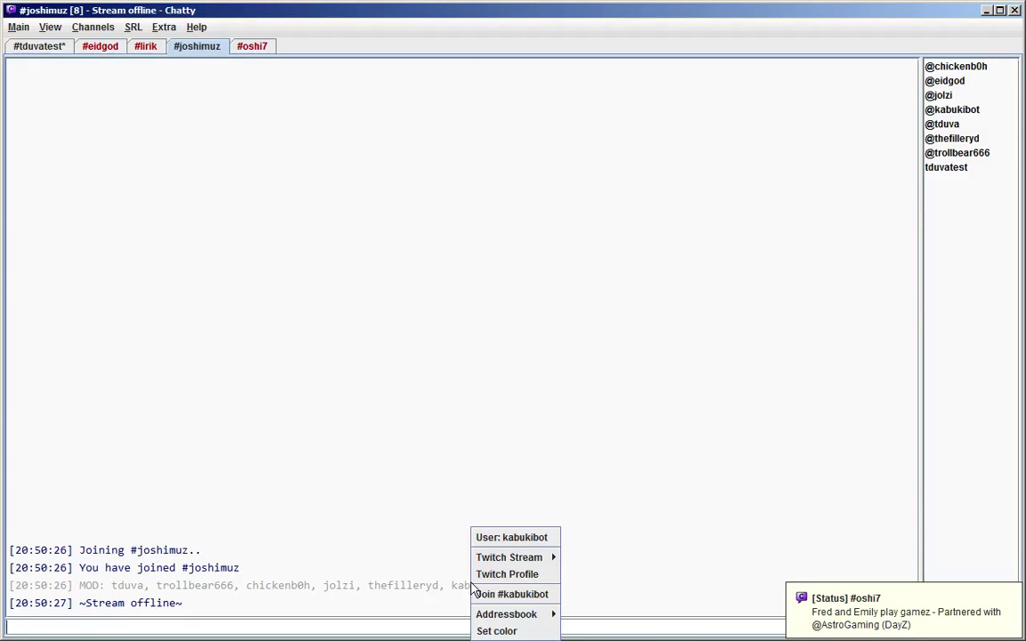
{"action": "left_click", "coordinate": [521, 597]}
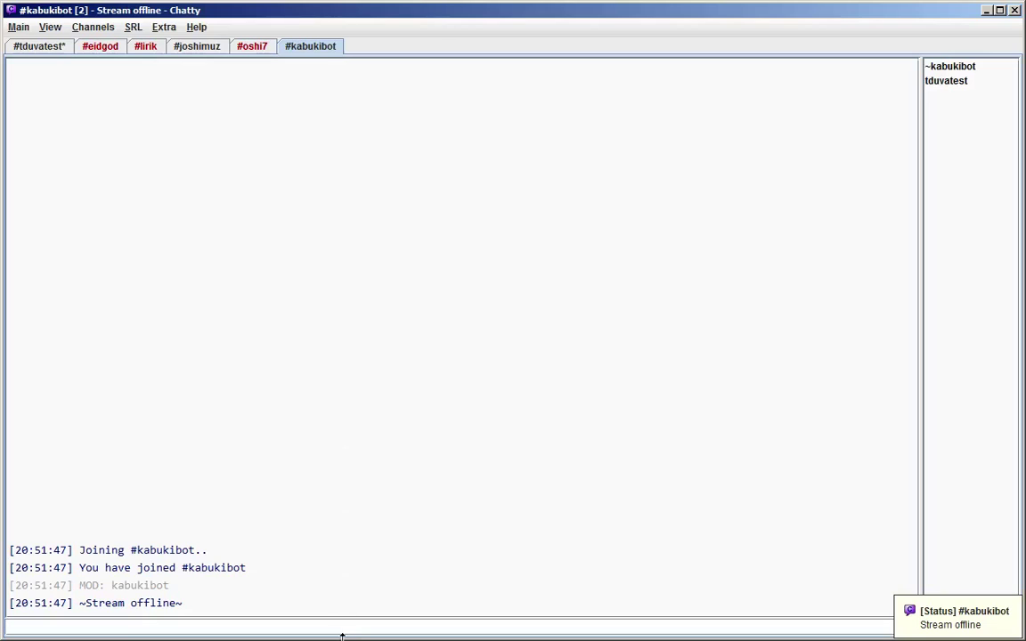
{"action": "left_click", "coordinate": [39, 48]}
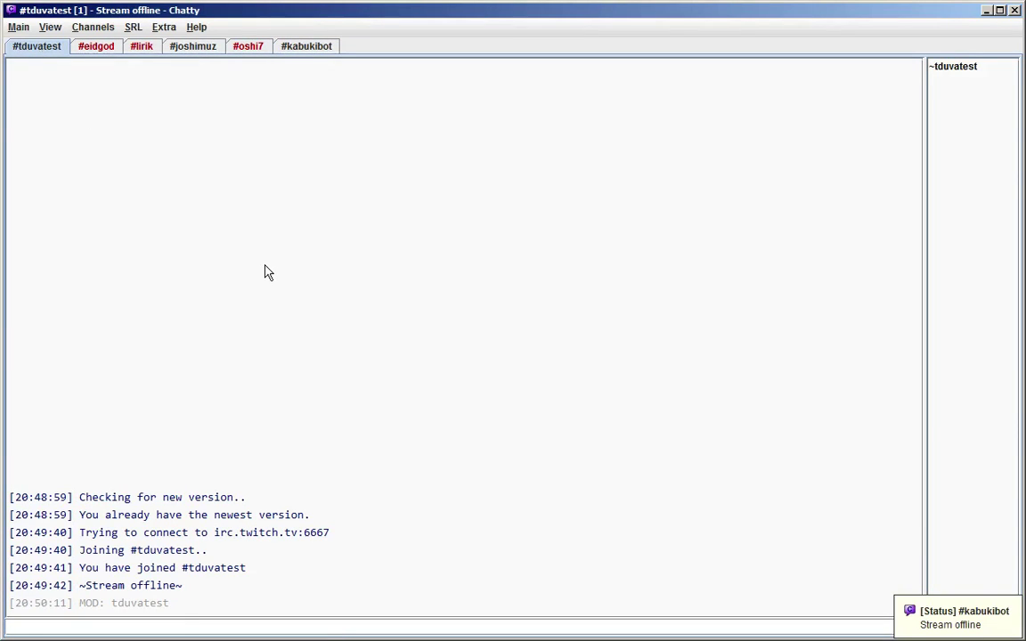
{"action": "type", "text": "http://www.twitch.tv/lotsofs"}
{"action": "key", "text": "Return"}
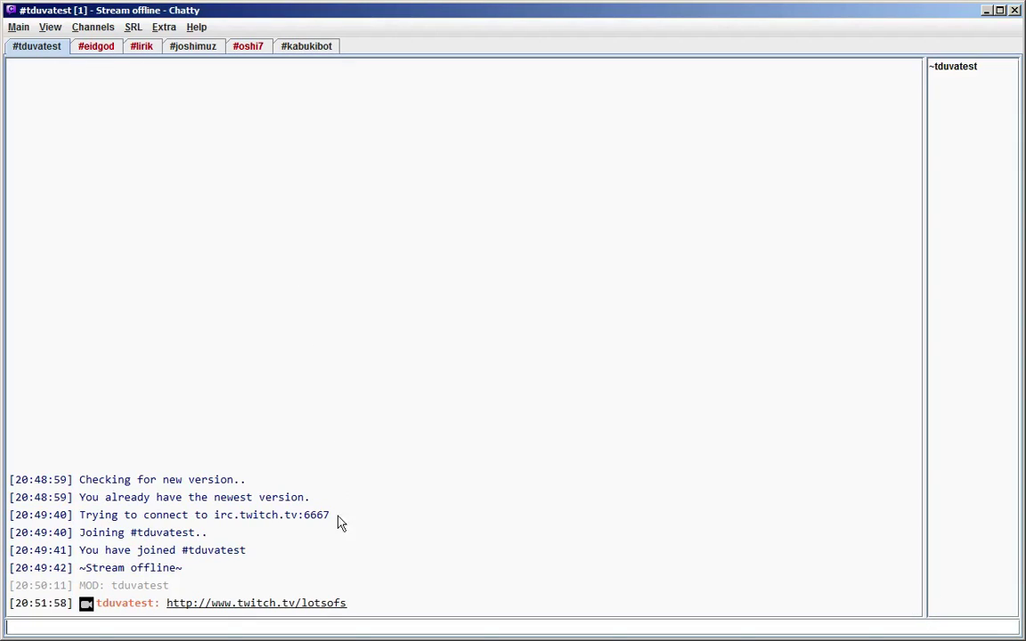
{"action": "right_click", "coordinate": [317, 605]}
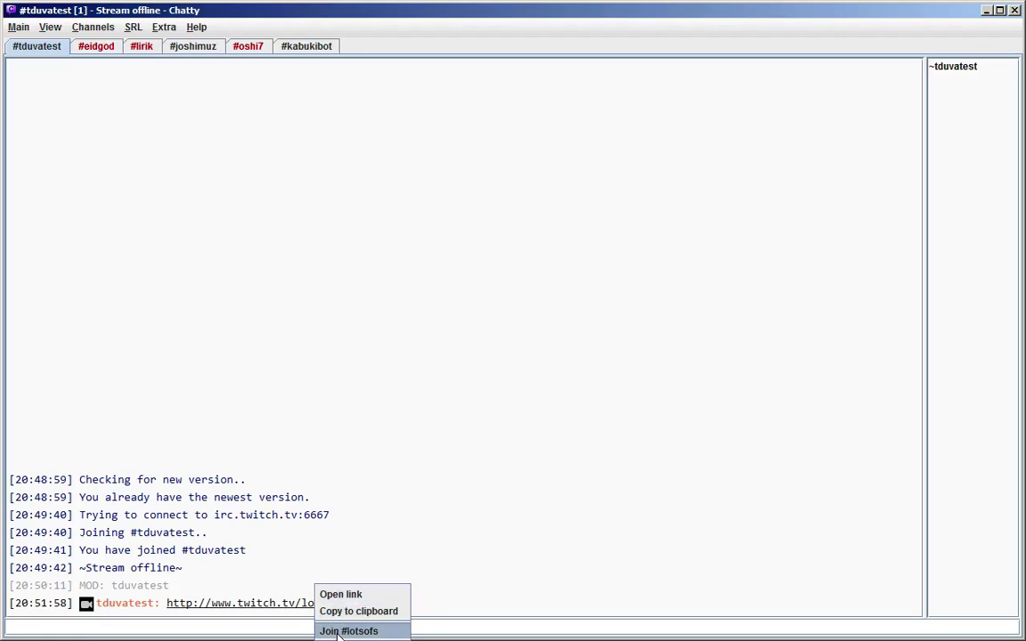
{"action": "left_click", "coordinate": [343, 631]}
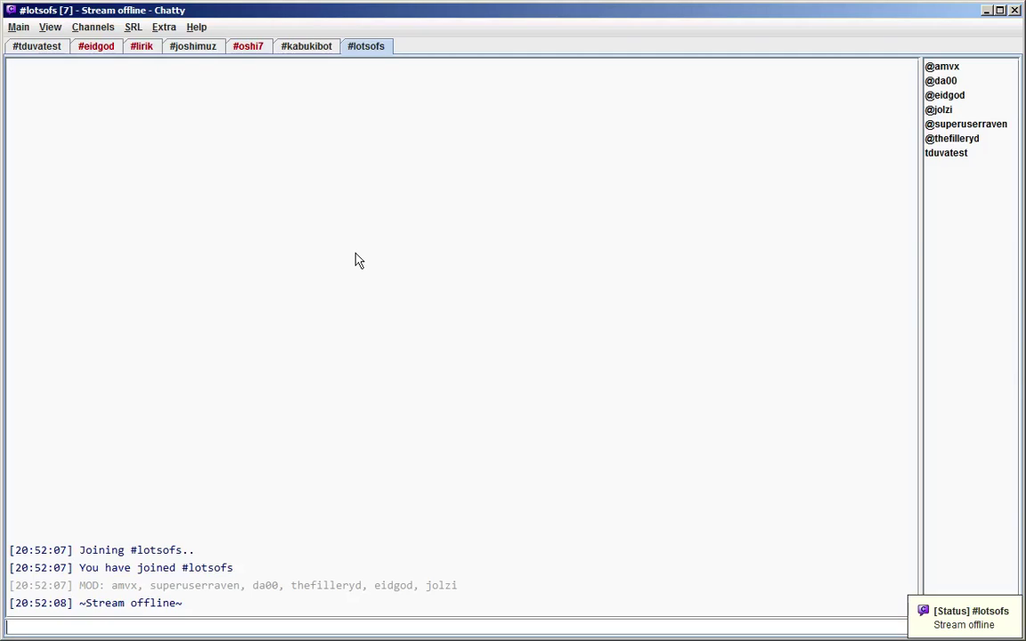
Go back to the tduvatest channel and review the actions offered for the posted Twitch link.
{"action": "left_click", "coordinate": [40, 51]}
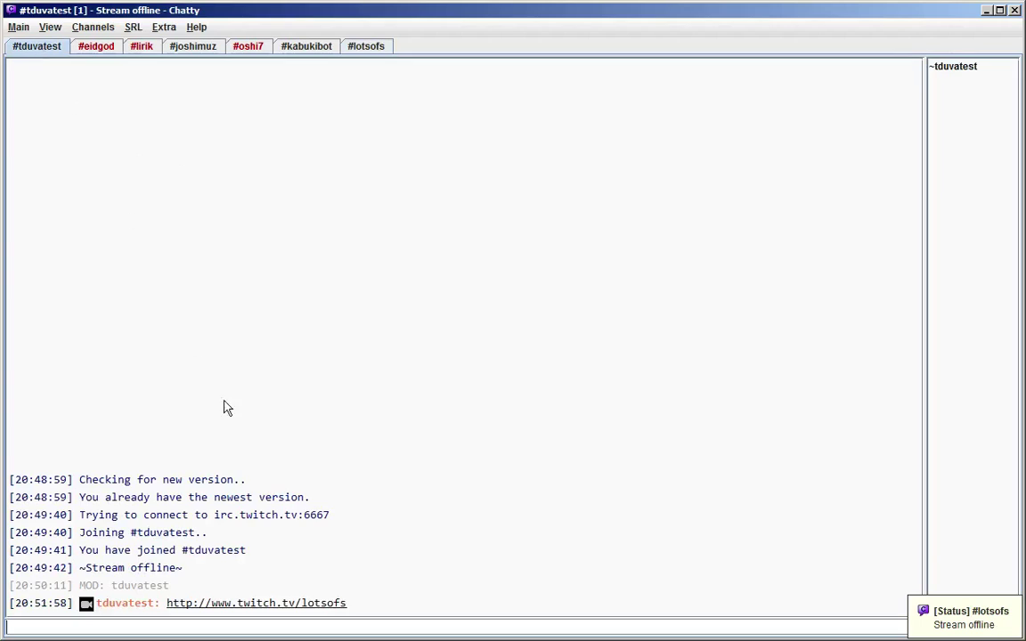
{"action": "right_click", "coordinate": [219, 605]}
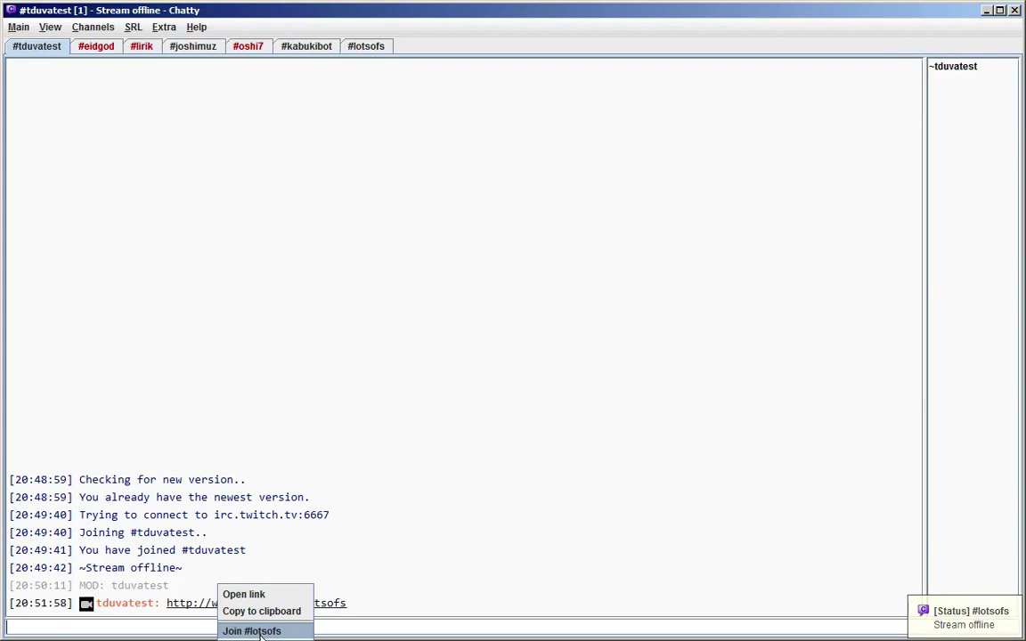
{"action": "left_click", "coordinate": [399, 375]}
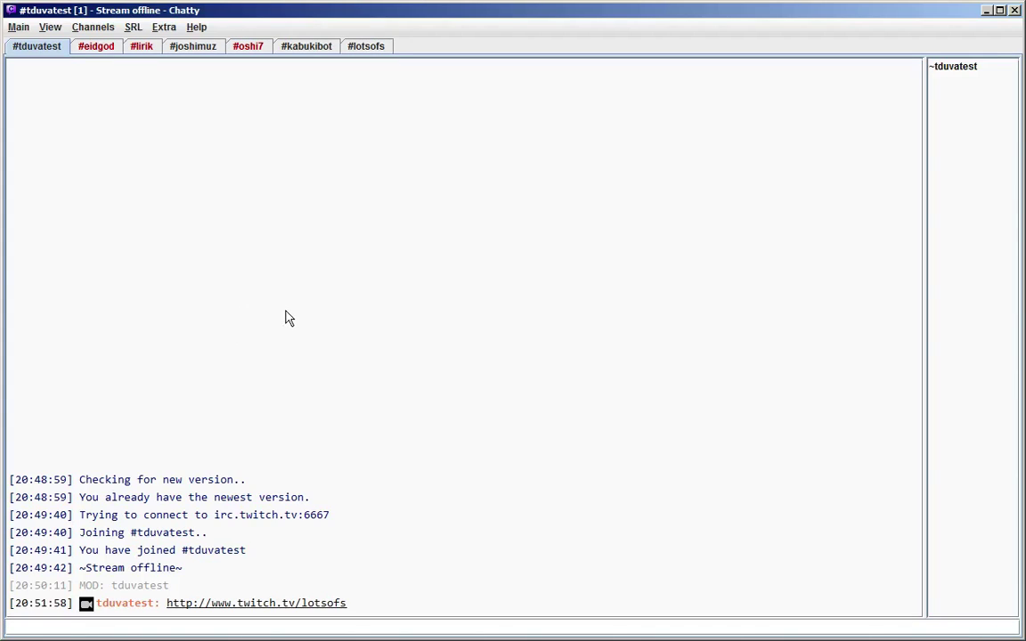
Trigger a test status notification for day9tv with the chat command /testNotification day9tv.
{"action": "type", "text": "/testNotifcation"}
{"action": "key", "text": "BackSpace"}
{"action": "key", "text": "BackSpace"}
{"action": "key", "text": "BackSpace"}
{"action": "key", "text": "BackSpace"}
{"action": "key", "text": "BackSpace"}
{"action": "key", "text": "BackSpace"}
{"action": "key", "text": "BackSpace"}
{"action": "type", "text": "ficatio"}
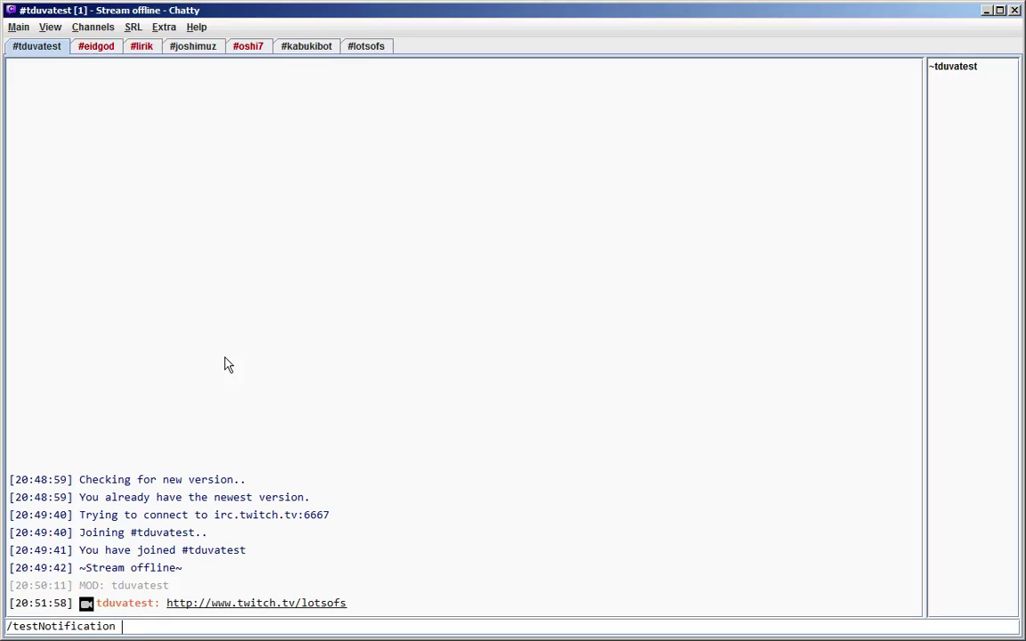
{"action": "type", "text": "day9tv"}
{"action": "key", "text": "Return"}
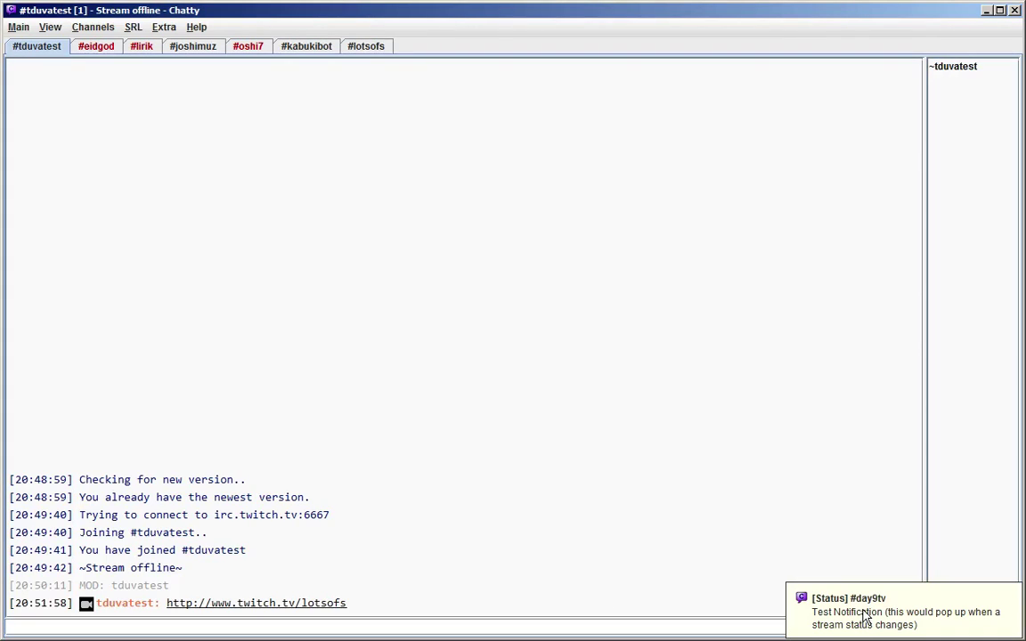
Dismiss the test notification, rerun the same command, and join day9tv from the new notification.
{"action": "left_click", "coordinate": [917, 612]}
{"action": "key", "text": "Up"}
{"action": "key", "text": "Return"}
{"action": "left_click", "coordinate": [916, 613]}
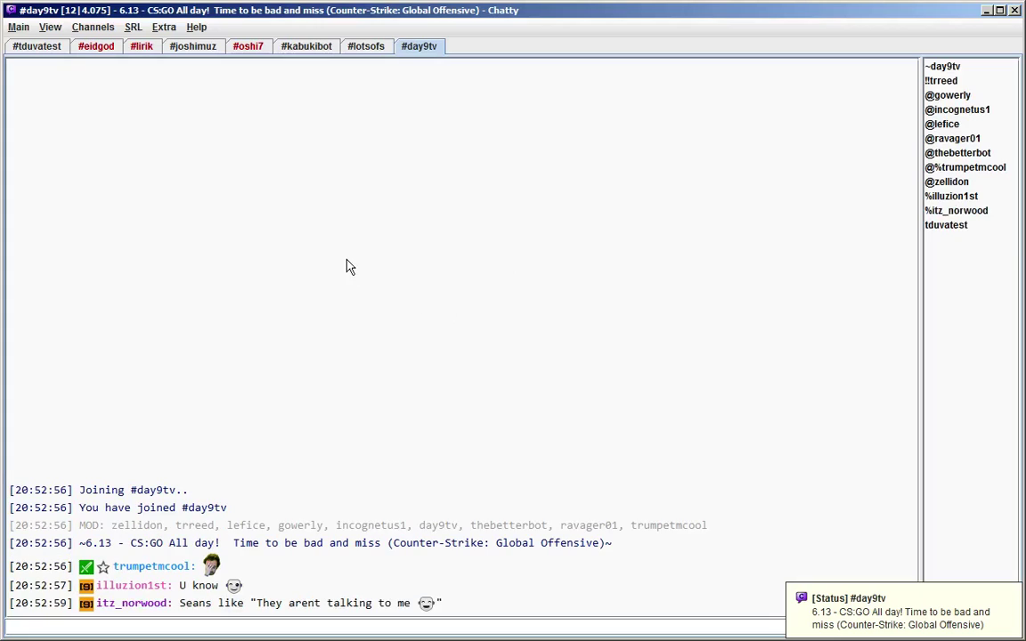
Open the settings and try the startup behaviour Connect and join specified channels, making its channel list editable.
{"action": "left_click", "coordinate": [17, 27]}
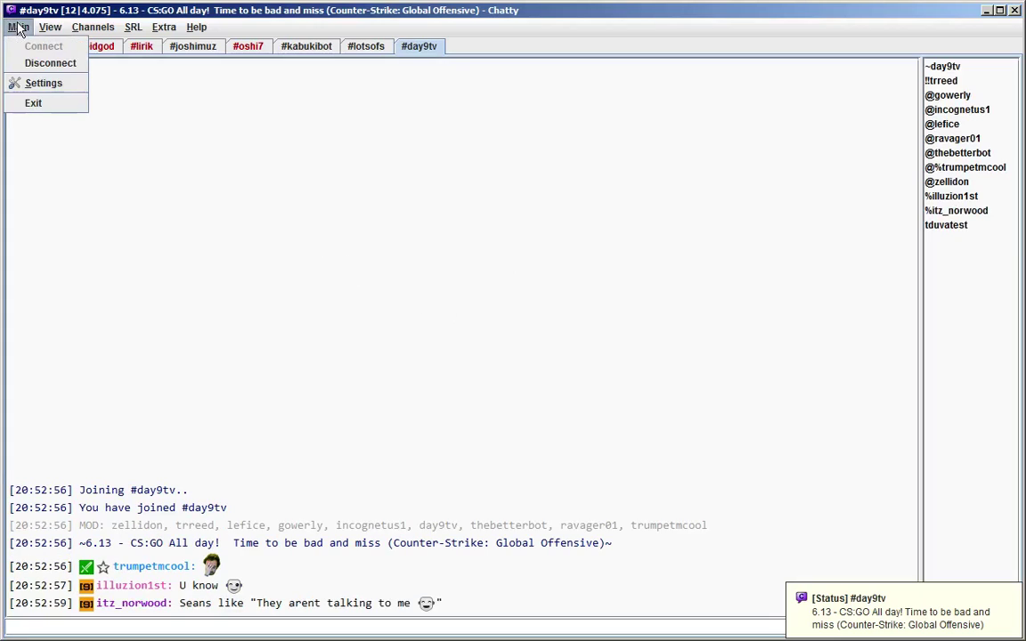
{"action": "left_click", "coordinate": [40, 83]}
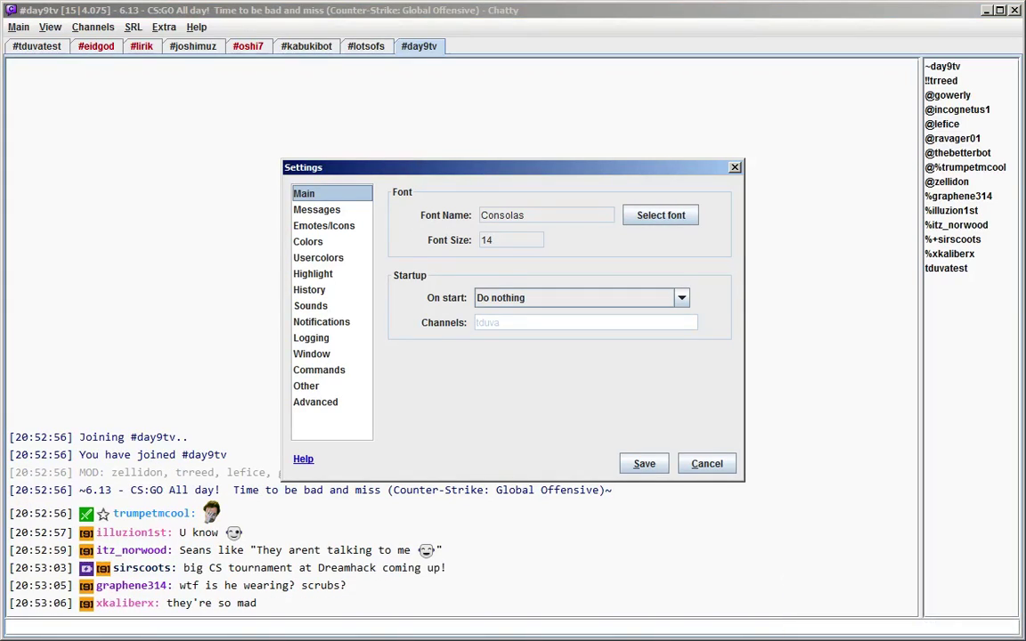
{"action": "left_click", "coordinate": [681, 297]}
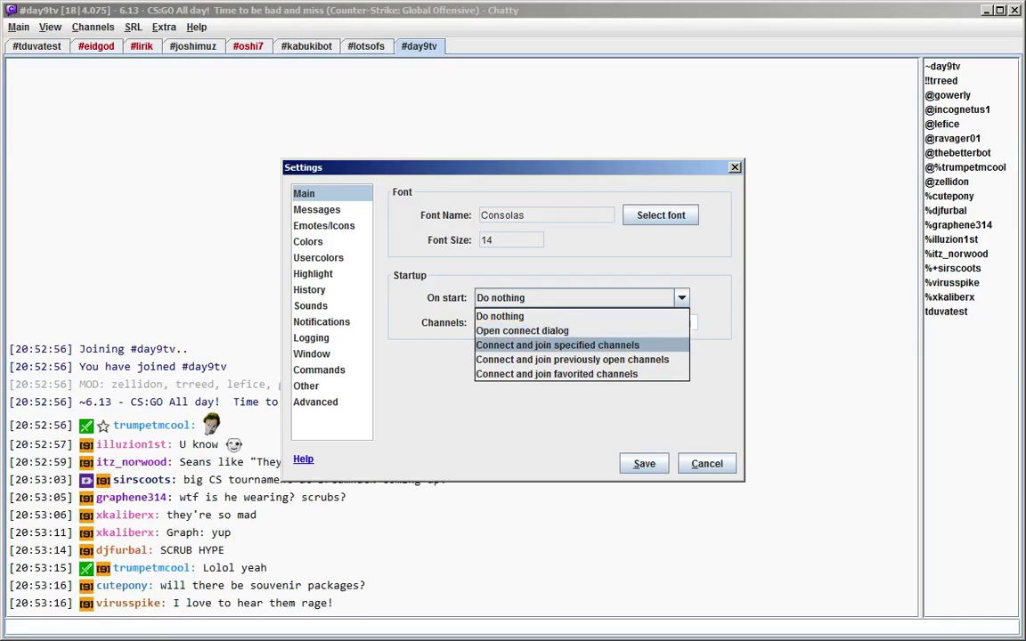
{"action": "left_click", "coordinate": [558, 345]}
{"action": "left_click", "coordinate": [500, 323]}
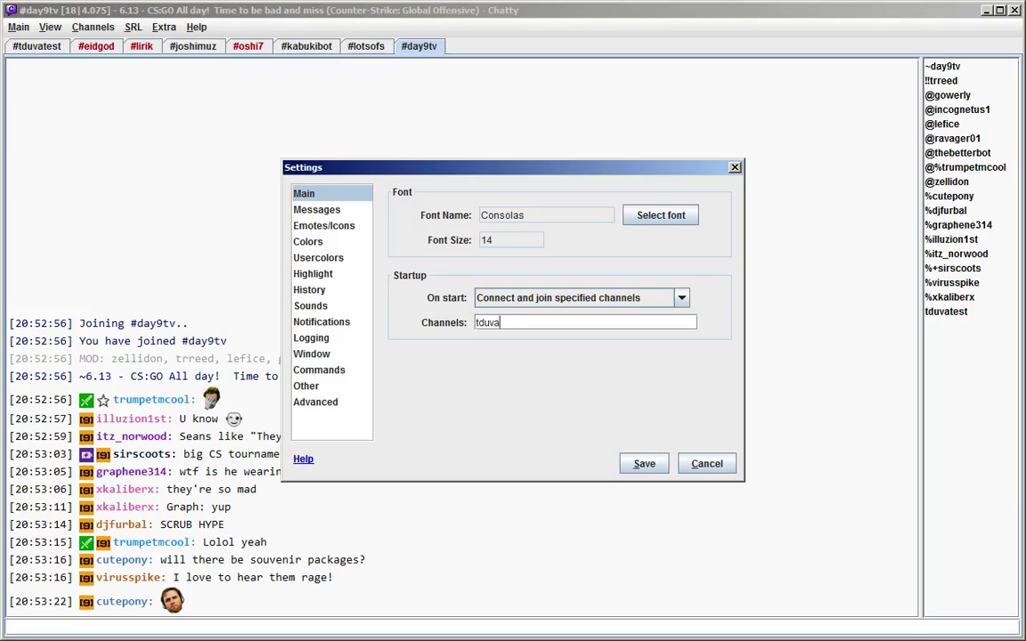
Try the startup behaviours Connect and join previously open channels and Connect and join favorited channels, leaving the settings without saving.
{"action": "left_click", "coordinate": [682, 297]}
{"action": "left_click", "coordinate": [573, 359]}
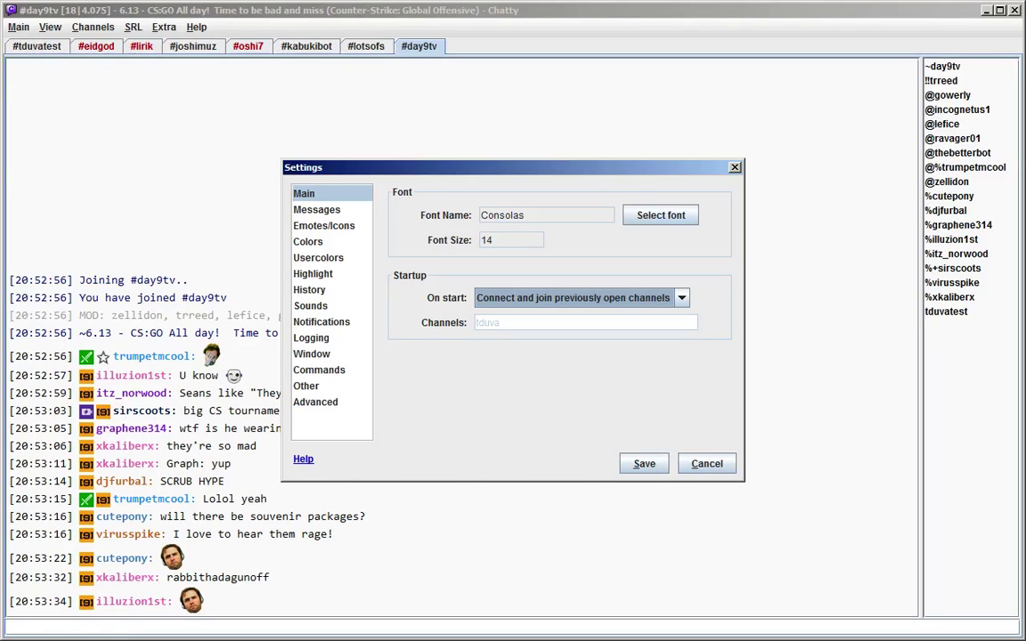
{"action": "left_click", "coordinate": [681, 298]}
{"action": "left_click", "coordinate": [573, 373]}
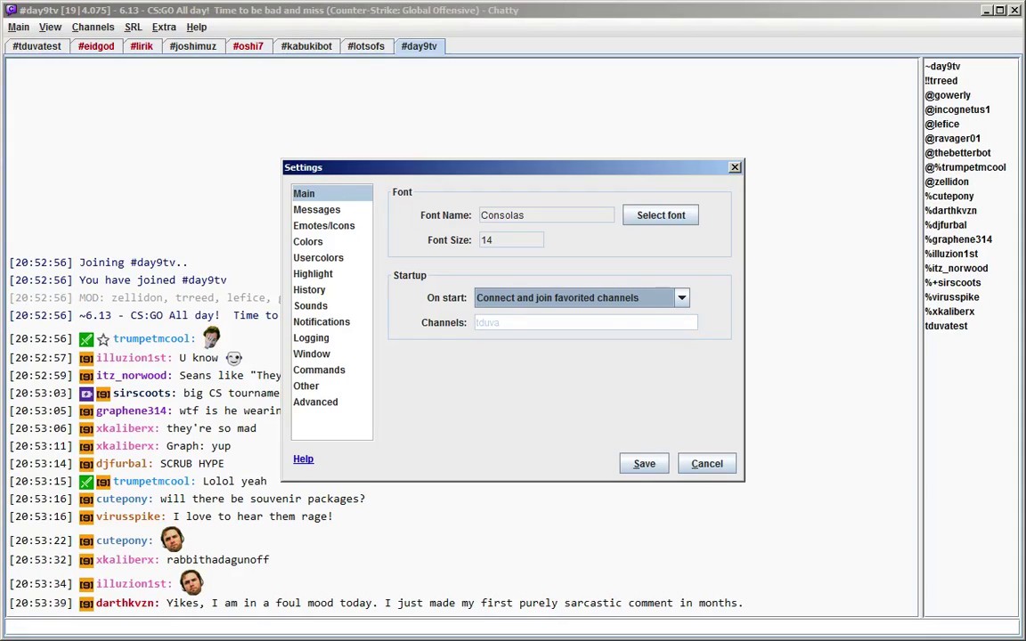
{"action": "left_click", "coordinate": [707, 463]}
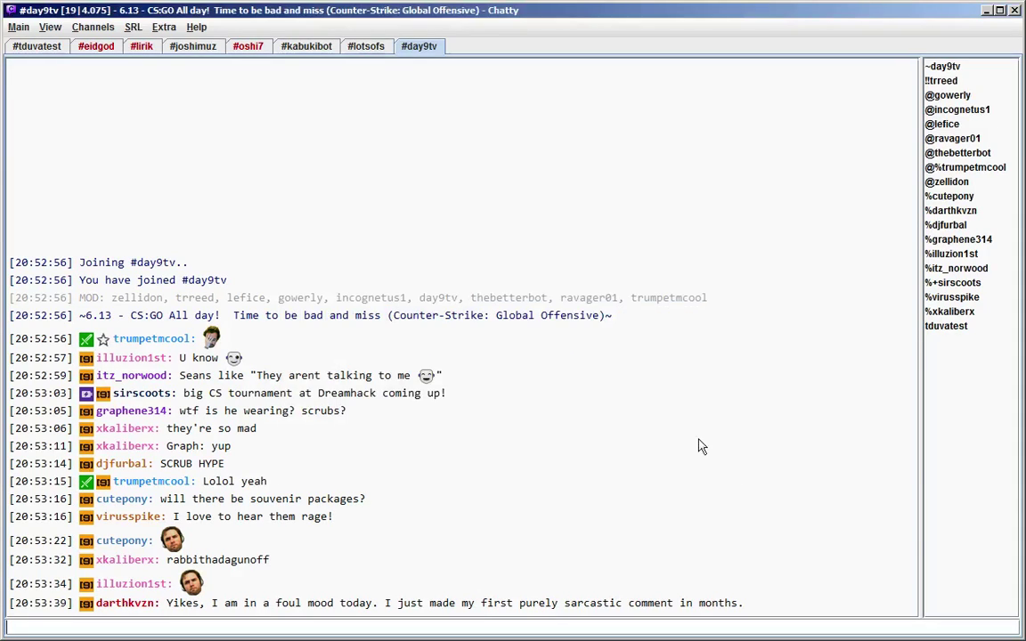
Review the favorited channels in the favorites and history list and close it without joining any.
{"action": "left_click", "coordinate": [91, 27]}
{"action": "left_click", "coordinate": [83, 39]}
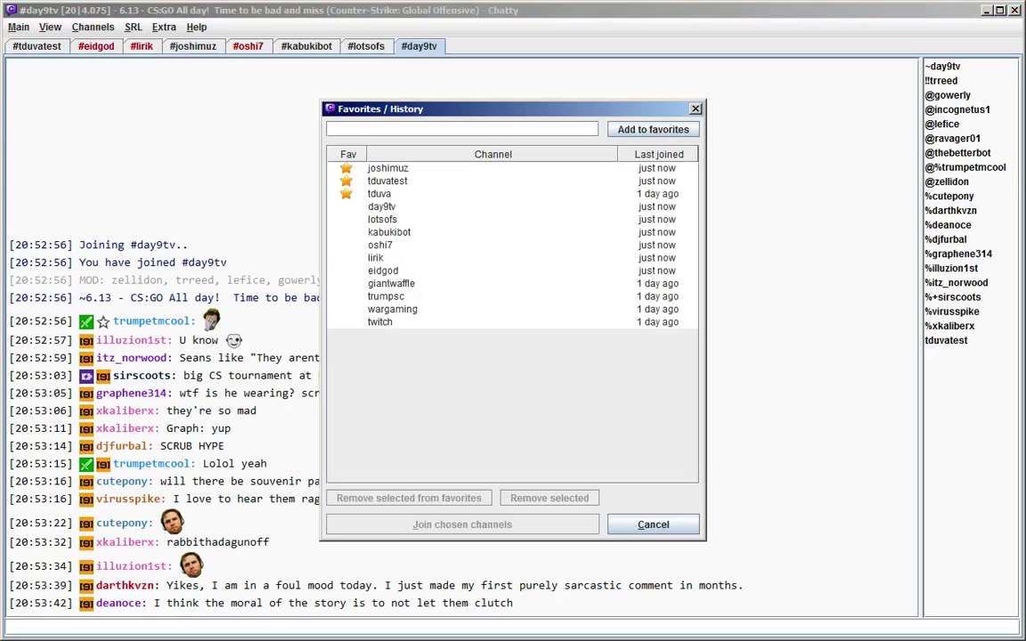
{"action": "left_click", "coordinate": [653, 526]}
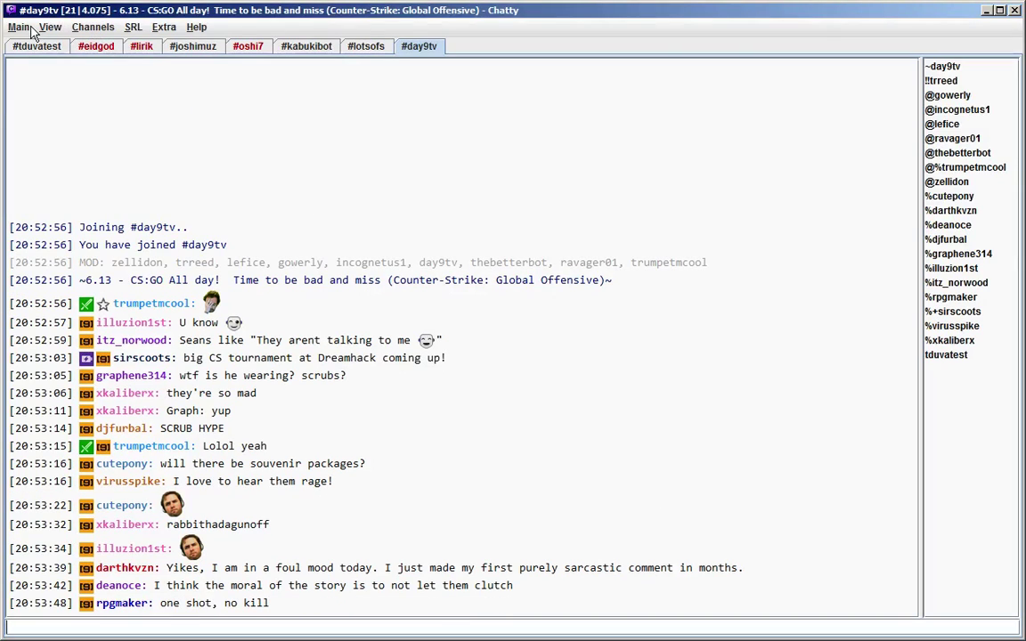
Review the startup behaviours in the settings again, choose Do nothing, and leave without saving.
{"action": "left_click", "coordinate": [27, 28]}
{"action": "left_click", "coordinate": [41, 81]}
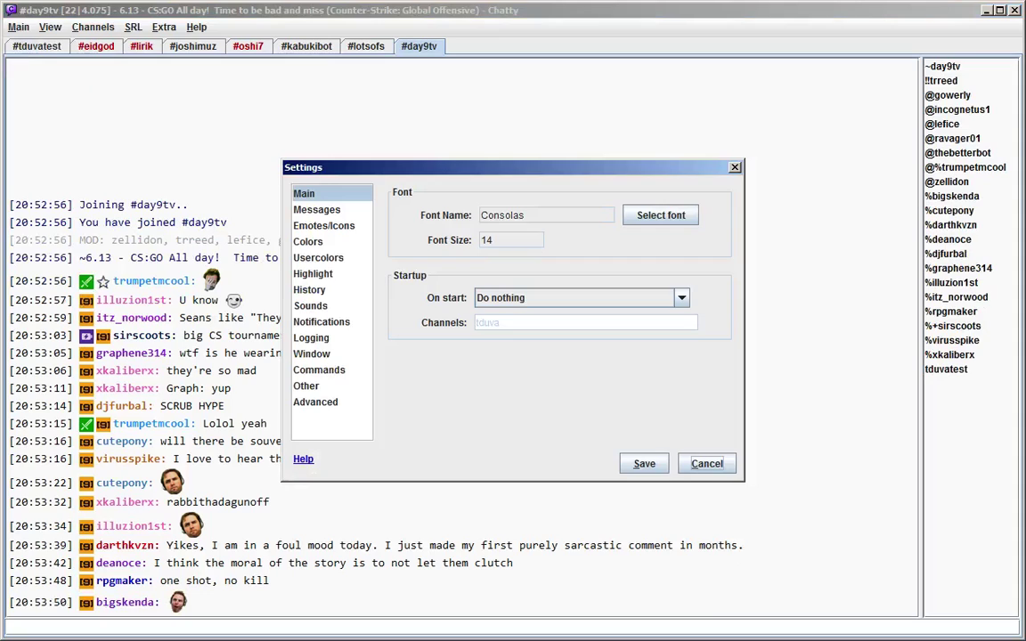
{"action": "left_click", "coordinate": [627, 298]}
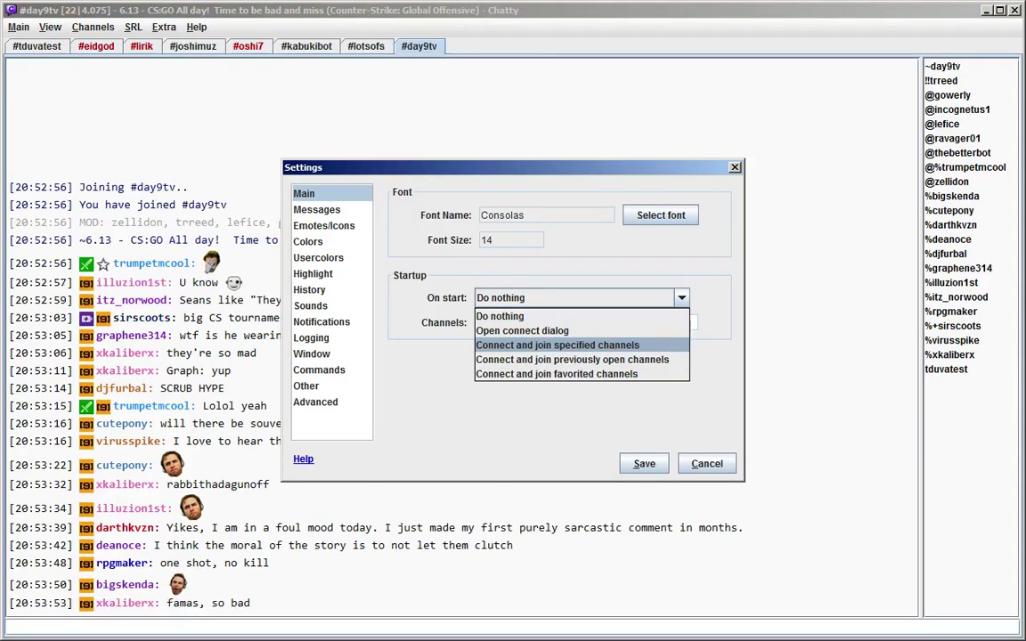
{"action": "left_click", "coordinate": [588, 316]}
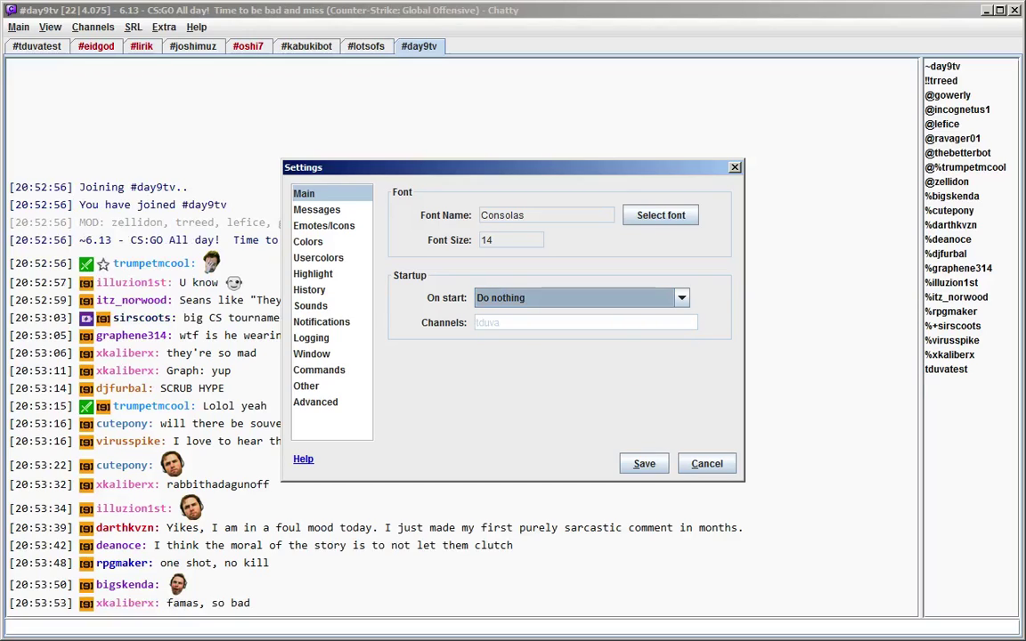
{"action": "key", "text": "Escape"}
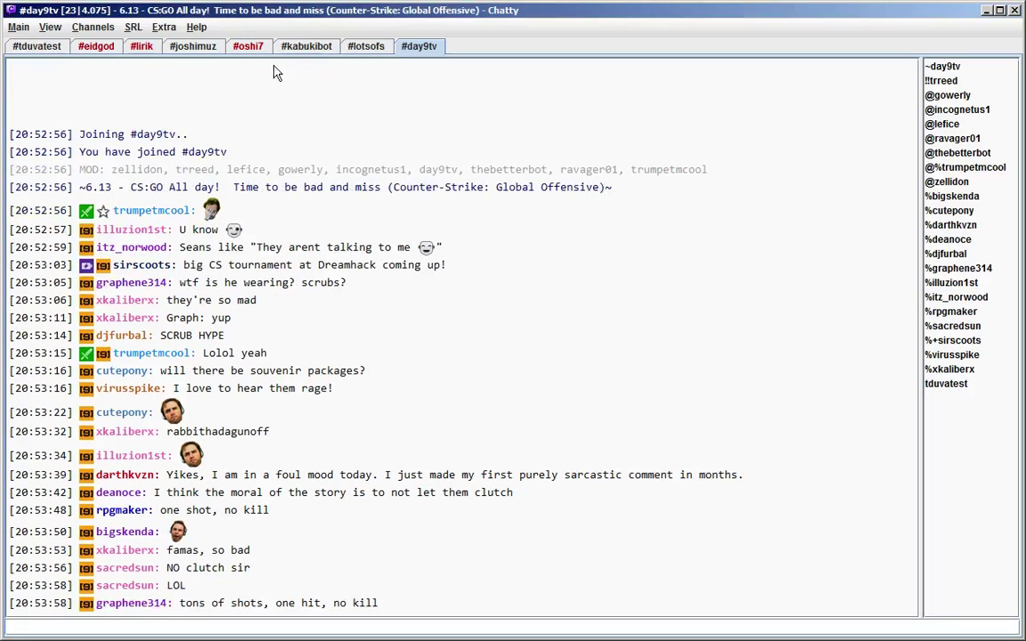
Switch to the #eidgod channel to view its chat.
{"action": "left_click", "coordinate": [93, 45]}
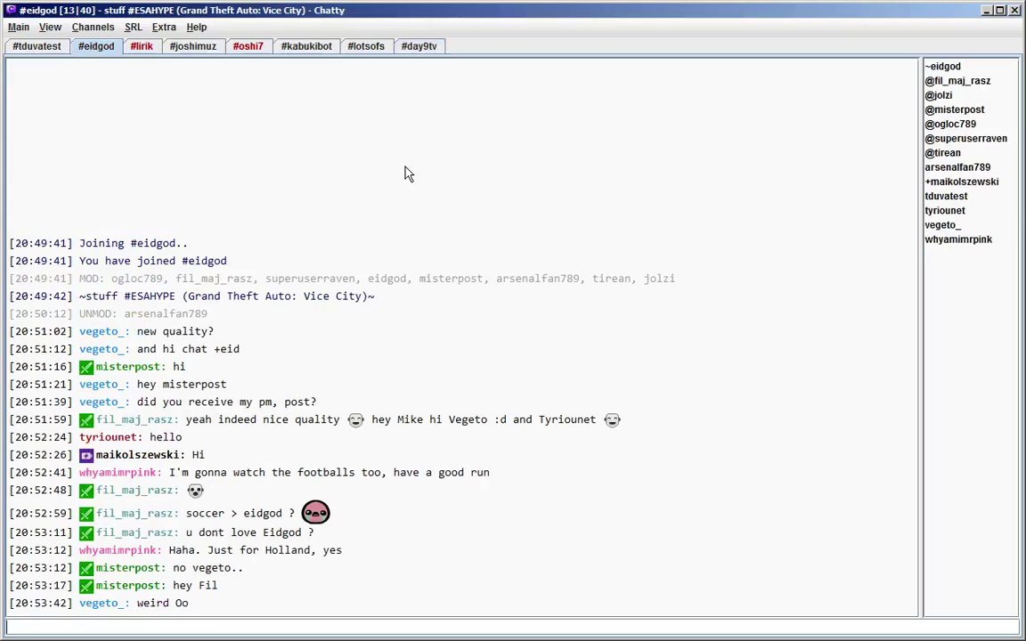